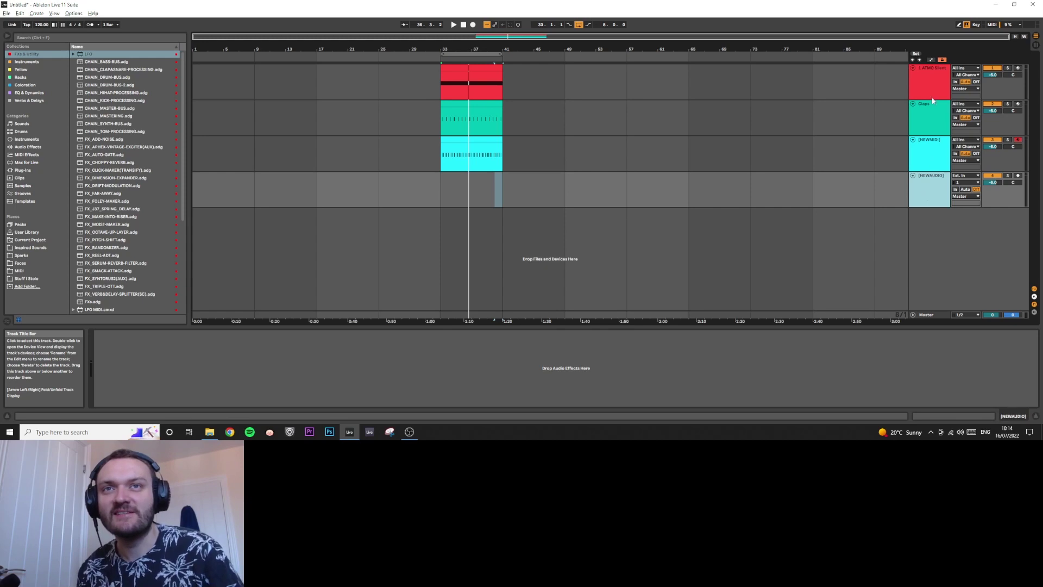
# Step: Open Decimort2 on the ATMO Silent Hill Atmosphere track and play the track with its LFO switched off
pyautogui.click(928, 81)
pyautogui.click(308, 334)
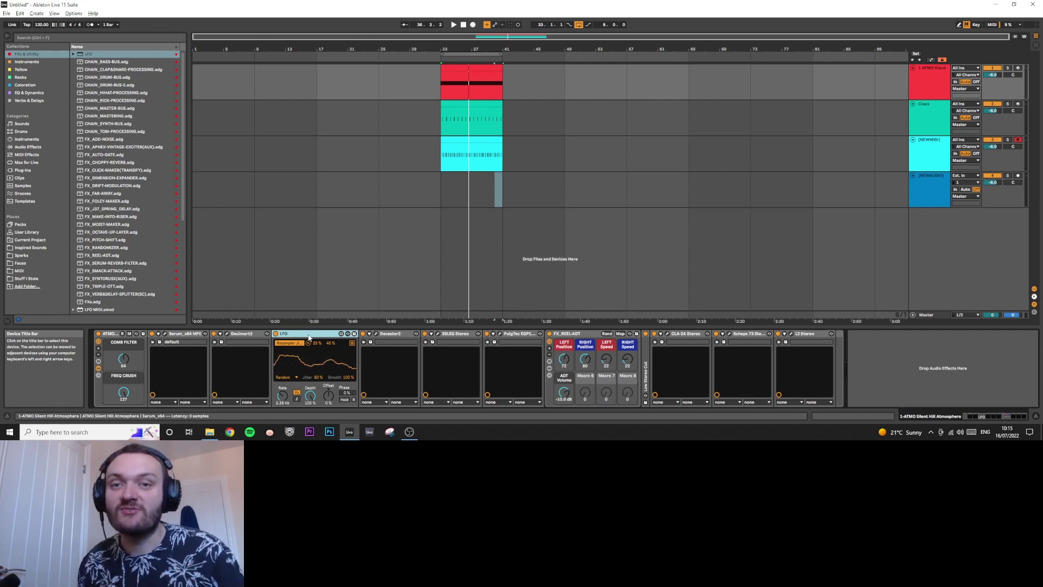
pyautogui.click(226, 334)
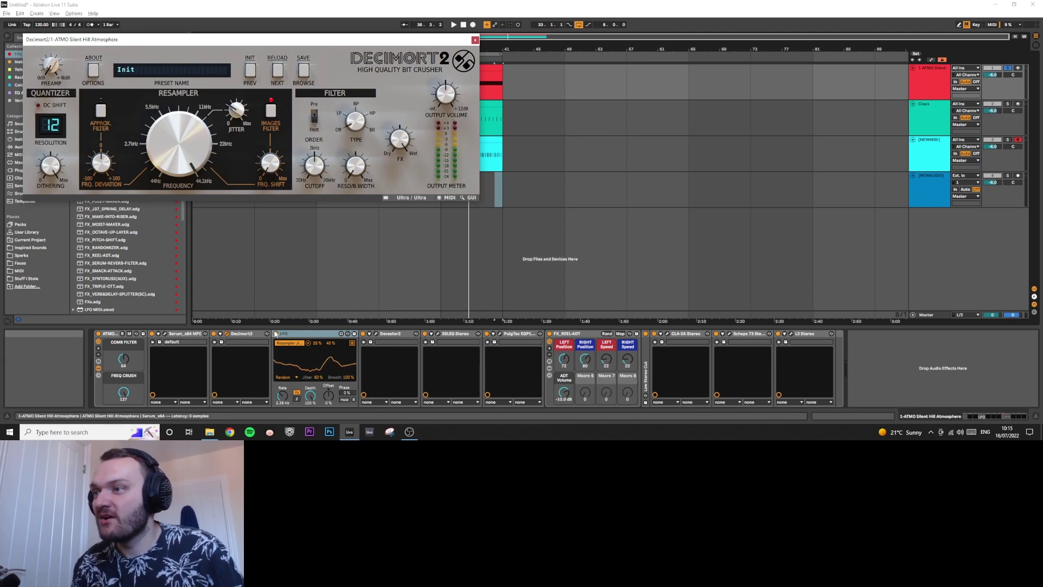
pyautogui.click(279, 334)
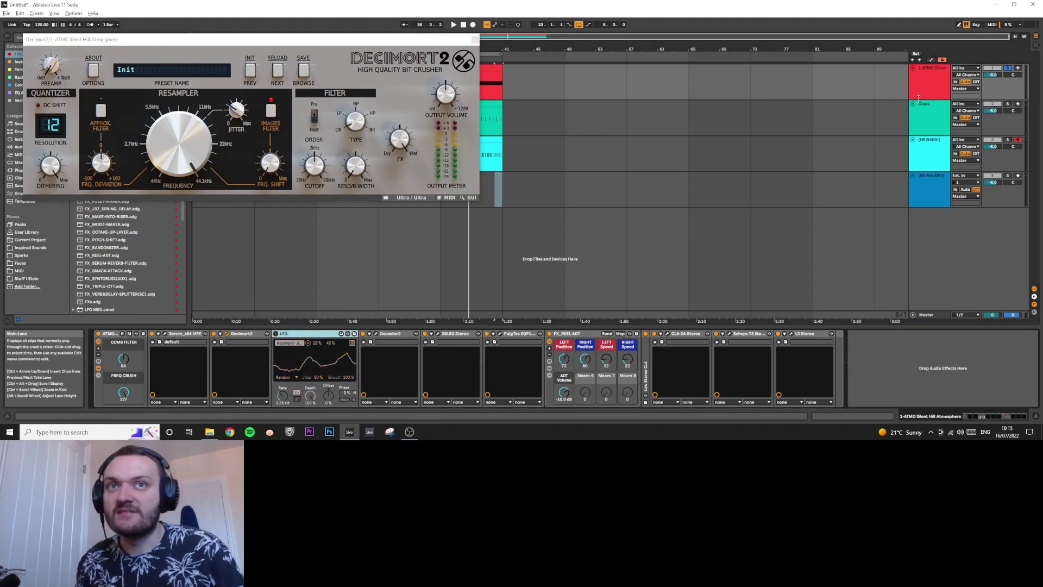
pyautogui.press('space')
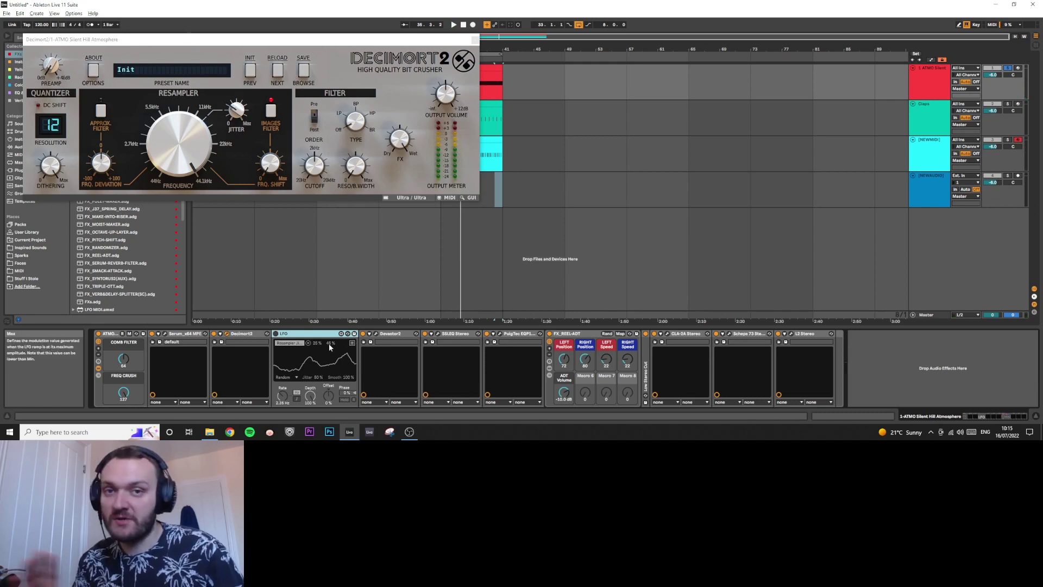
# Step: Vary the maximum modulation amount of the LFO driving Decimort2 during playback, stop, and close the plugin window
pyautogui.moveTo(328, 344); pyautogui.dragTo(328, 335)
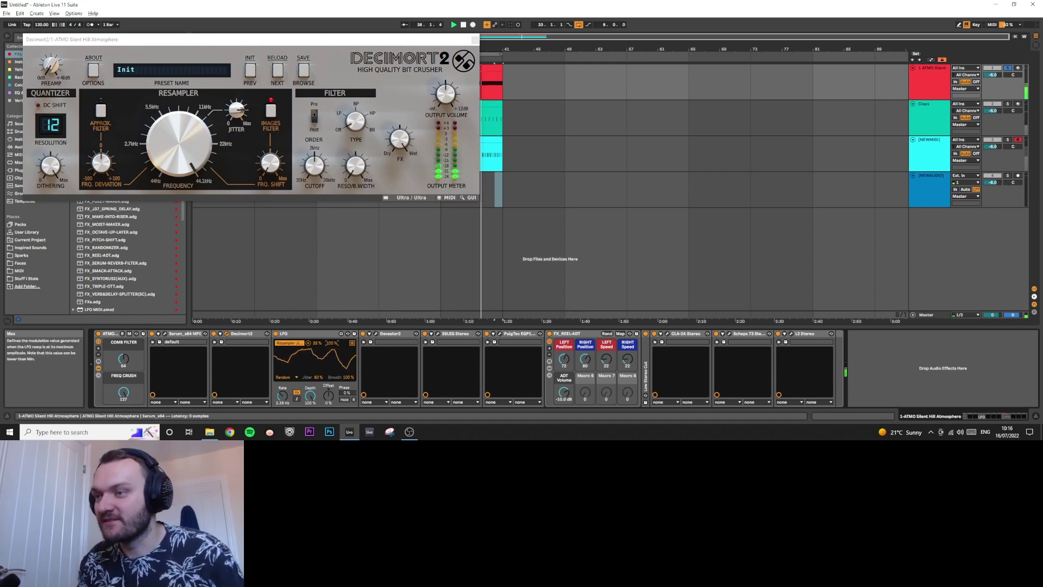
pyautogui.moveTo(331, 342); pyautogui.dragTo(331, 334)
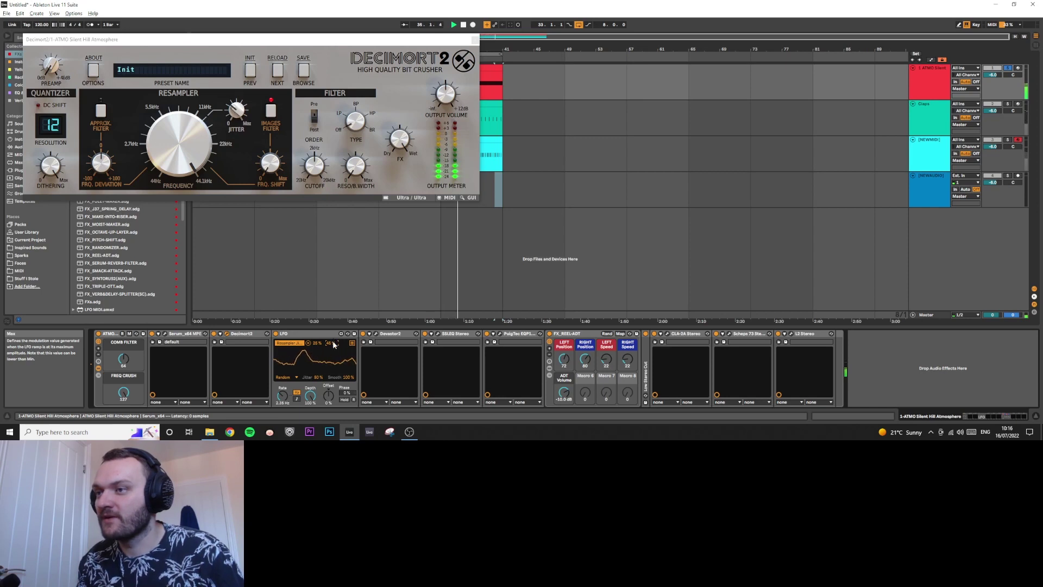
pyautogui.press('space')
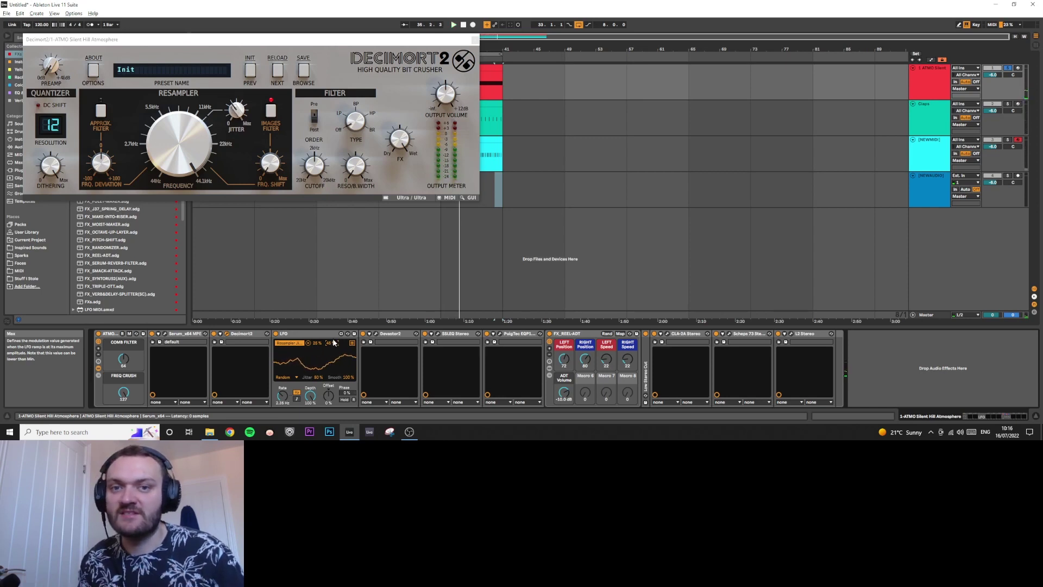
pyautogui.click(475, 39)
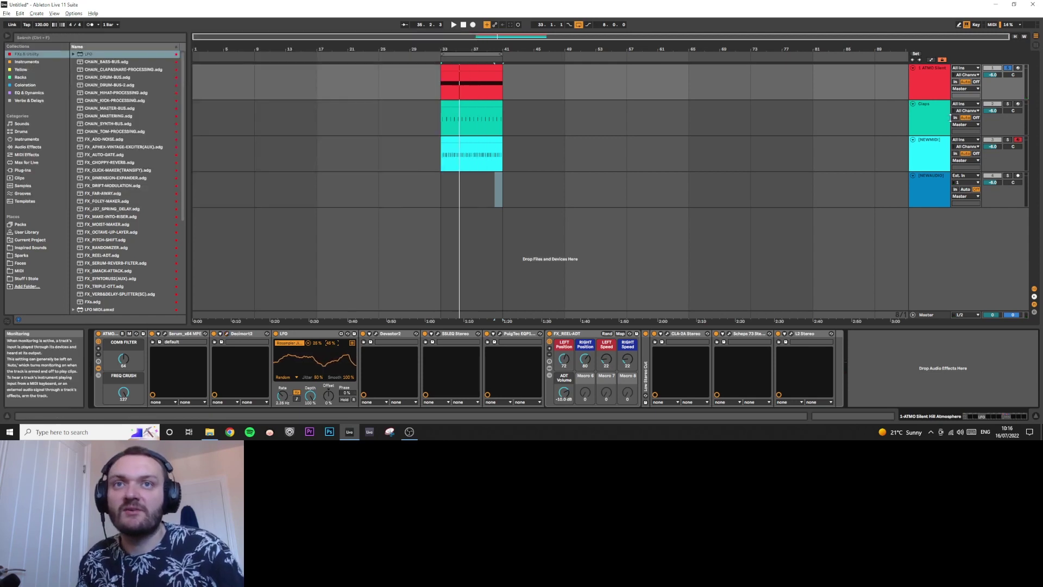
# Step: Solo the Claps track and inspect its J37 Stereo tape plugin, leaving the plugin window hidden
pyautogui.click(1002, 111)
pyautogui.click(1008, 103)
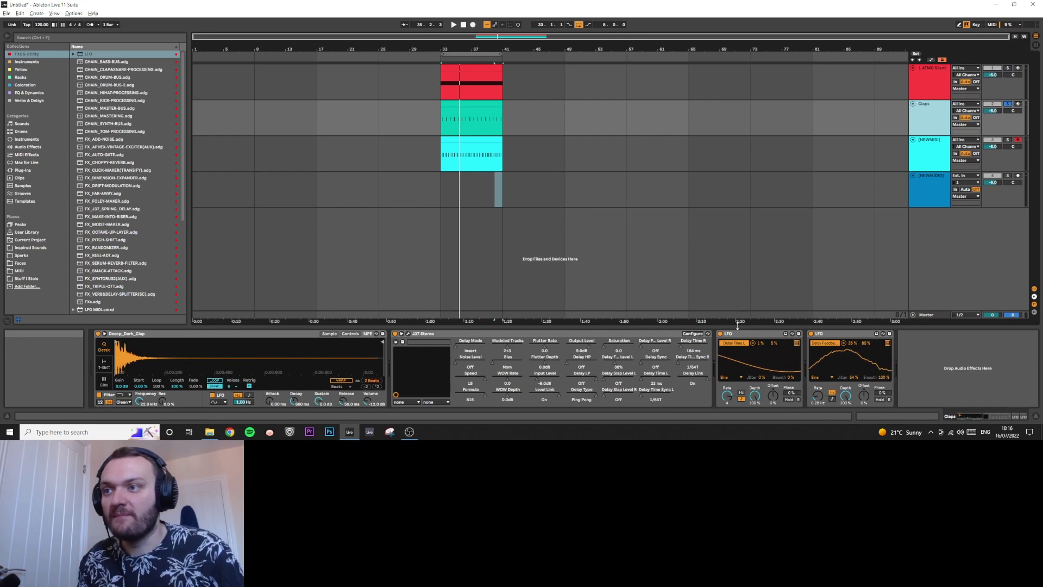
pyautogui.click(407, 333)
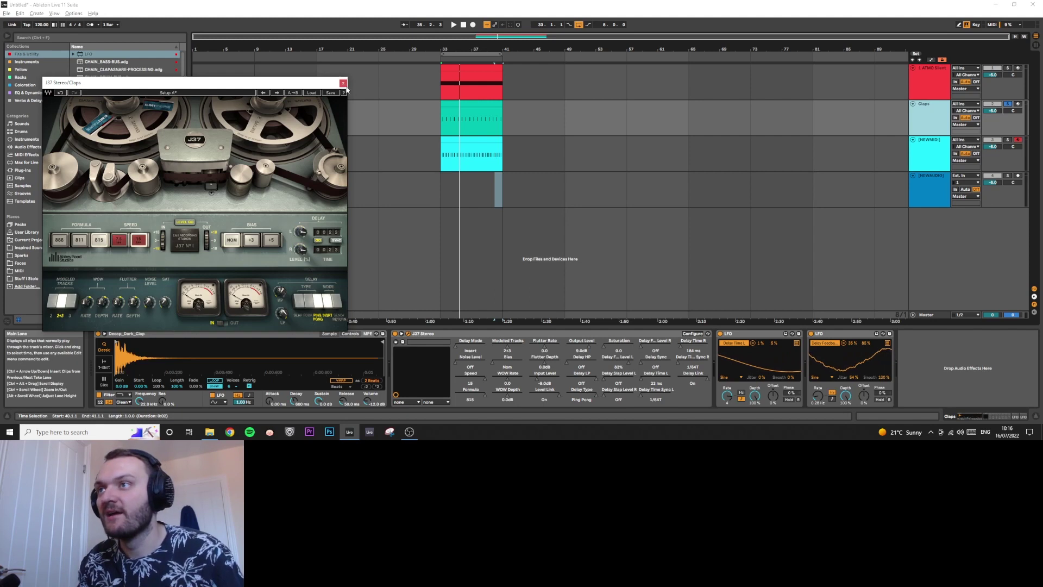
pyautogui.hotkey('ctrl', 'alt', 'p')
# Step: Group the two LFO devices on the Claps track into an audio effect rack
pyautogui.click(730, 334)
pyautogui.hotkey('ctrl', 'a')
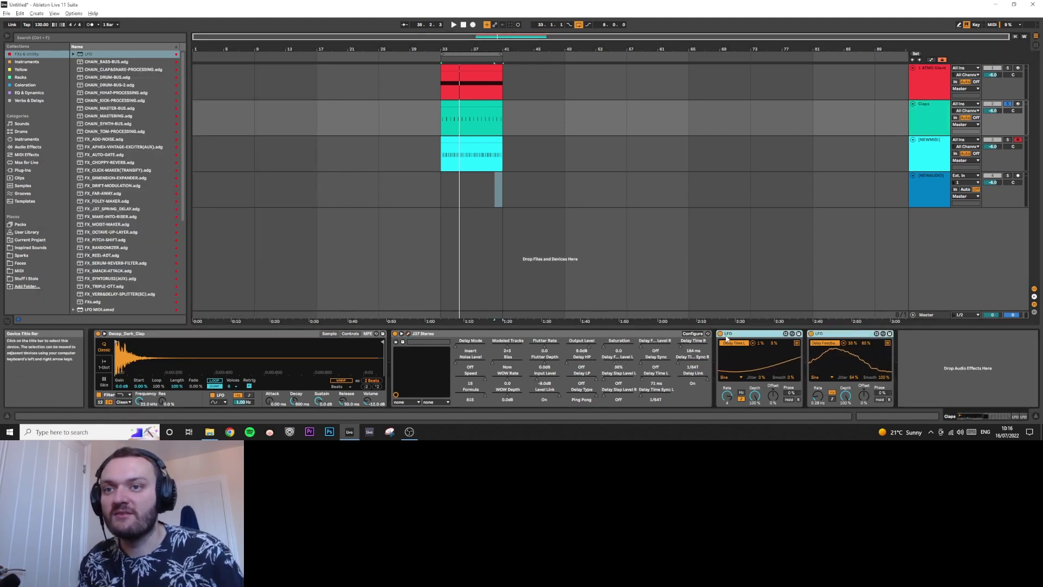
pyautogui.hotkey('ctrl', 'g')
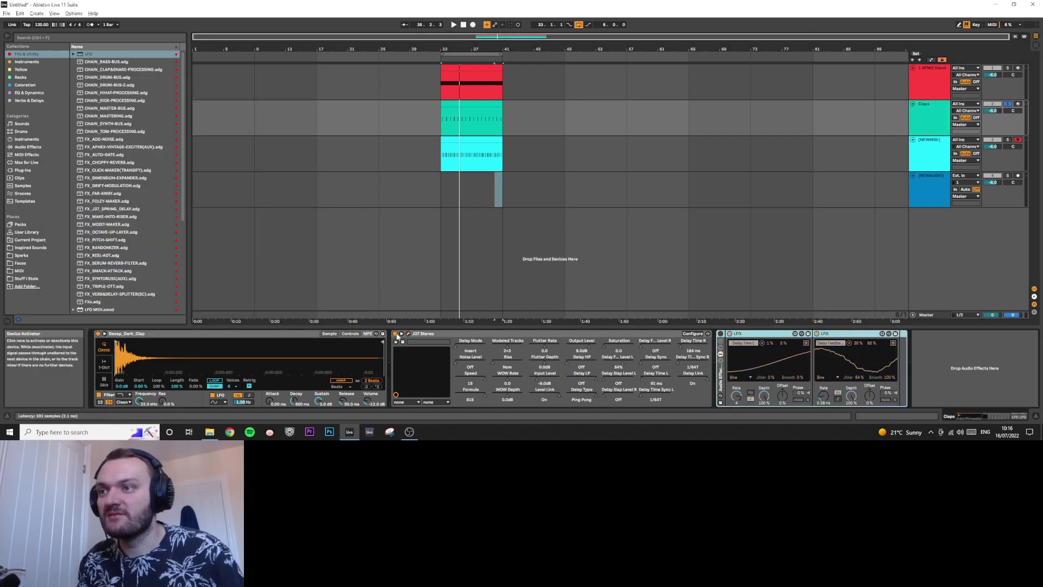
# Step: Audition the claps with J37 Stereo open and bypassed for comparison, and switch the LFO rack back on
pyautogui.click(407, 335)
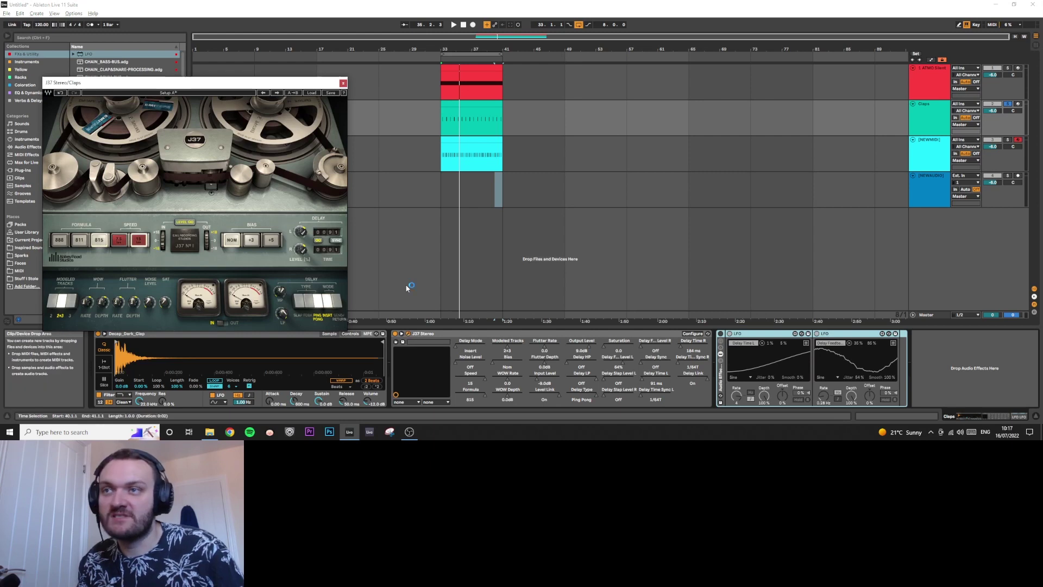
pyautogui.press('space')
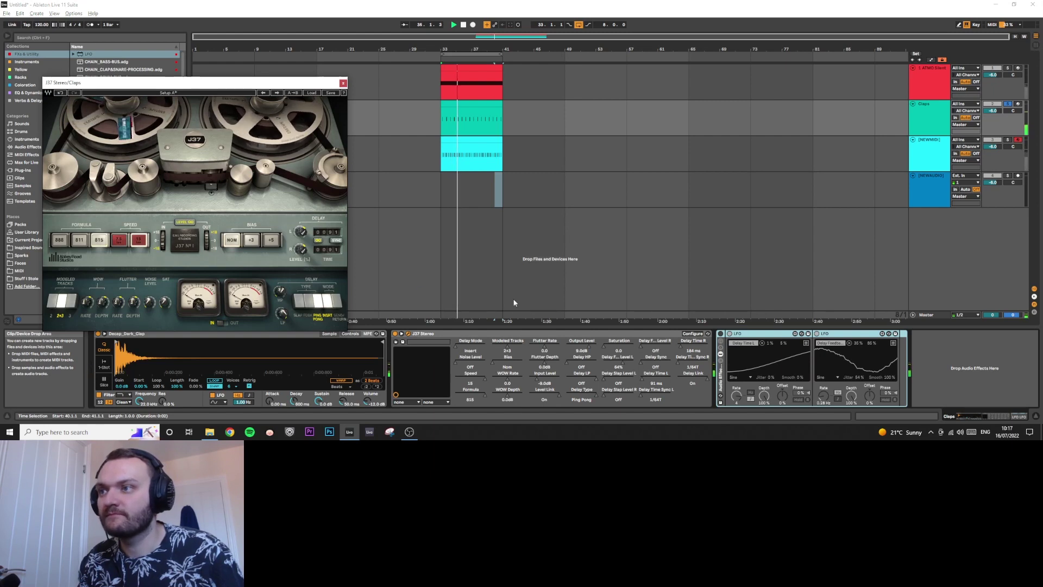
pyautogui.click(397, 335)
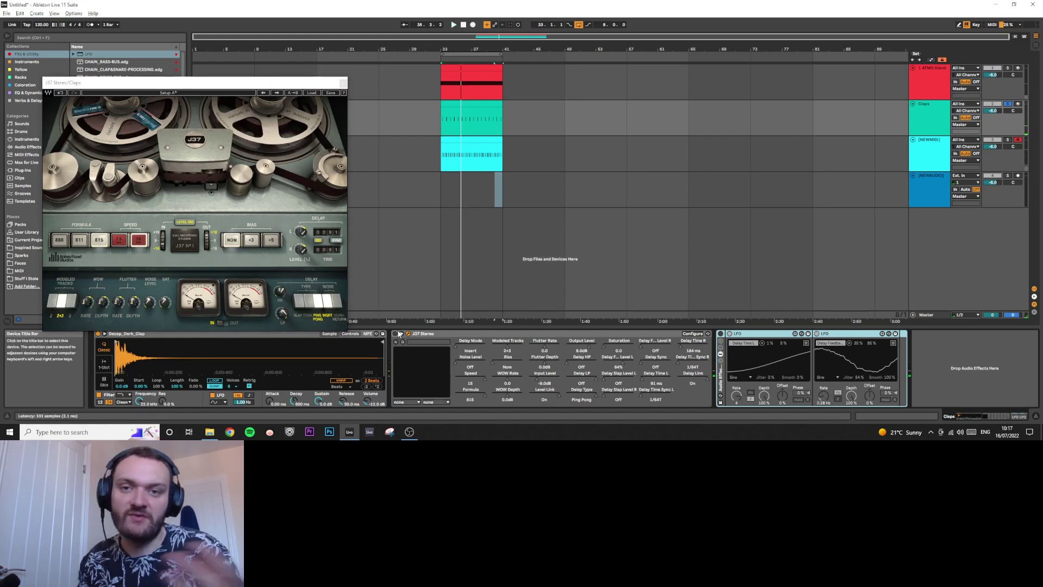
pyautogui.press('space')
pyautogui.press('space')
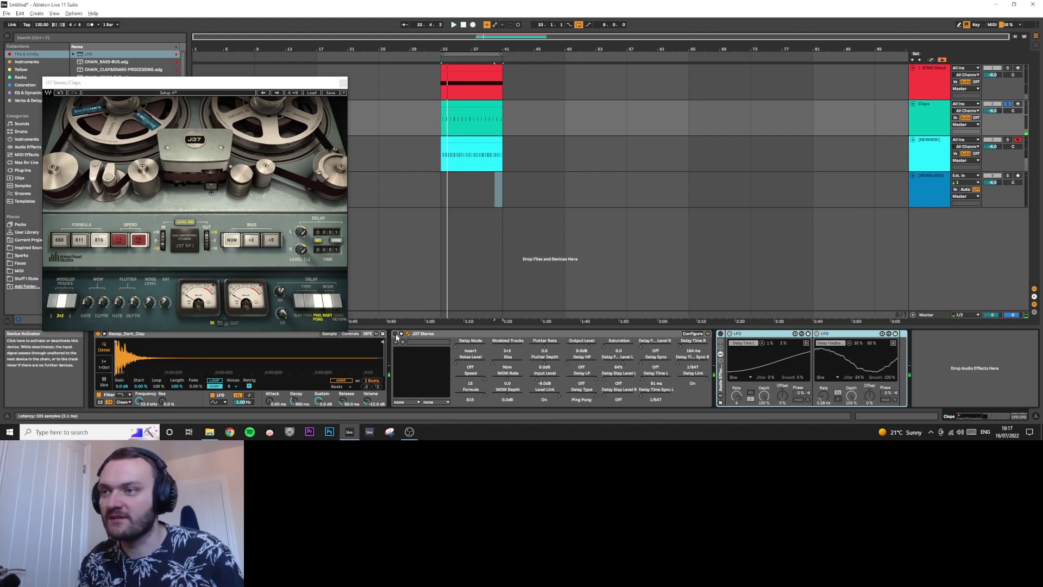
pyautogui.click(722, 337)
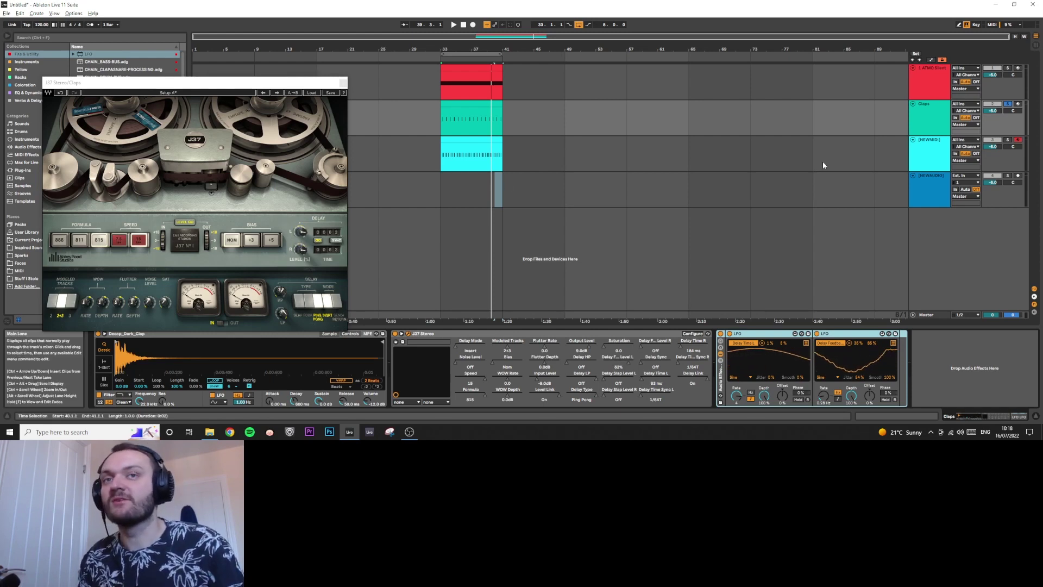
# Step: Solo the [NEWMIDI] Diva track and switch the LFO mapped to its envelope decays back on
pyautogui.click(926, 155)
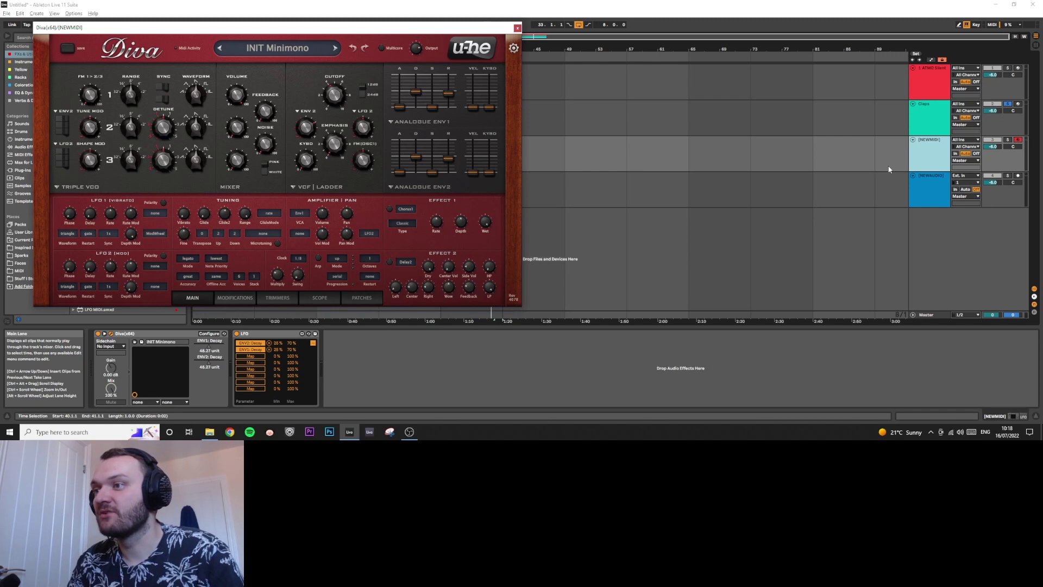
pyautogui.click(244, 333)
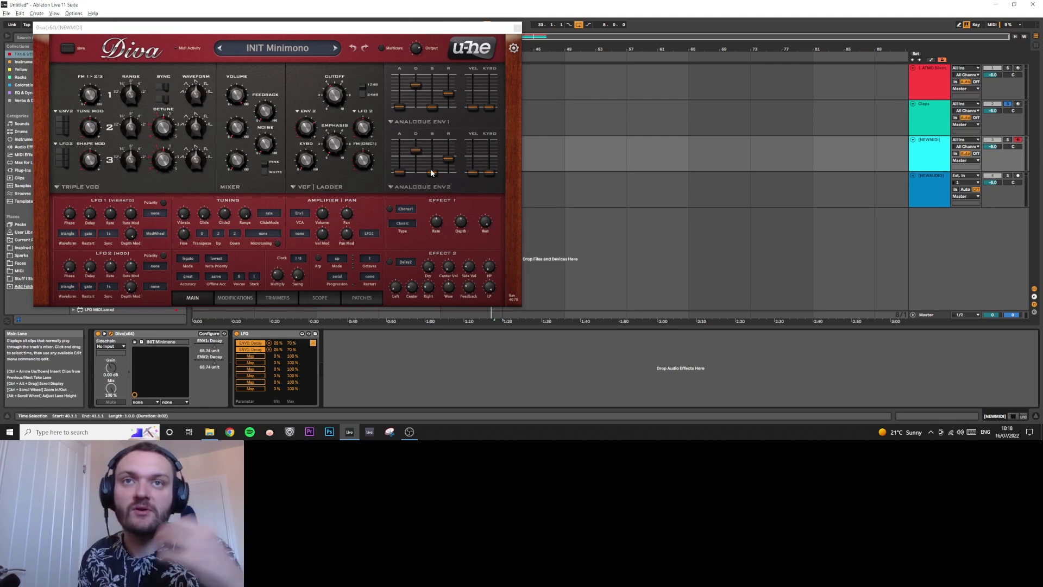
pyautogui.click(1008, 140)
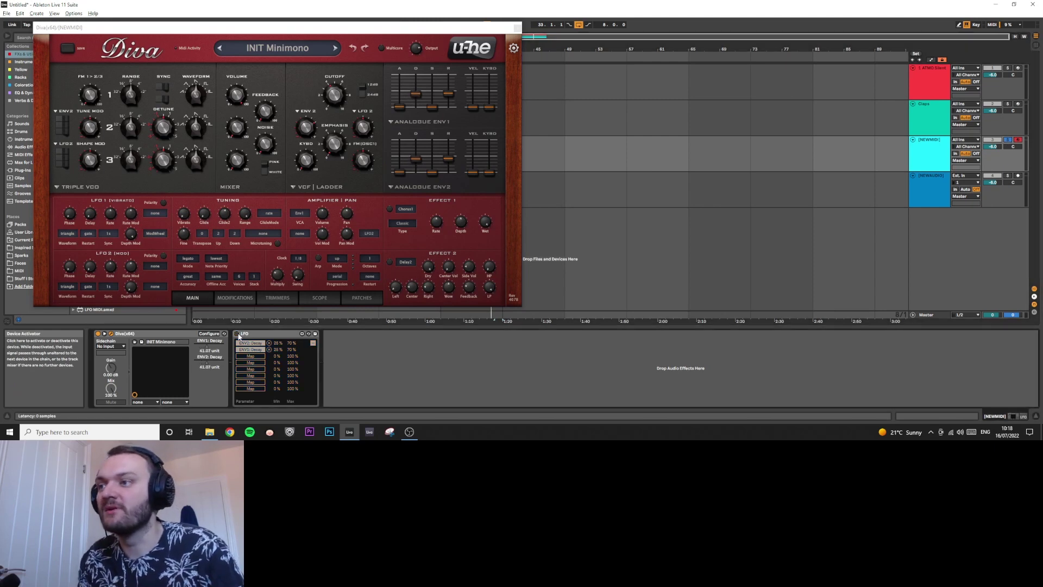
pyautogui.click(237, 334)
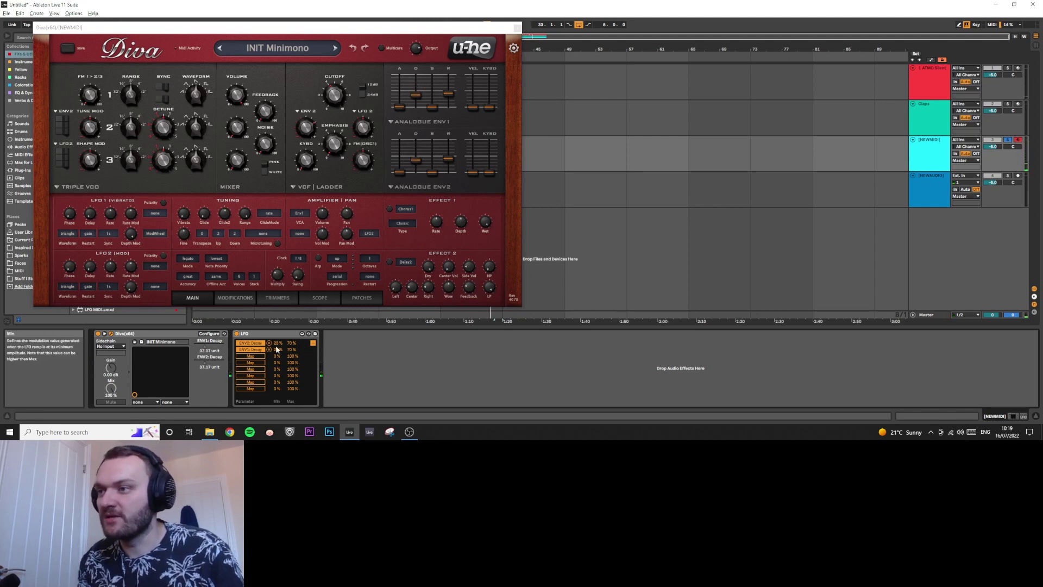
# Step: Give the LFO's two Diva envelope decay mappings separate ranges, the second up to 100%, and set the filter's frequency modulation depth to 120.00
pyautogui.moveTo(278, 350); pyautogui.dragTo(279, 346)
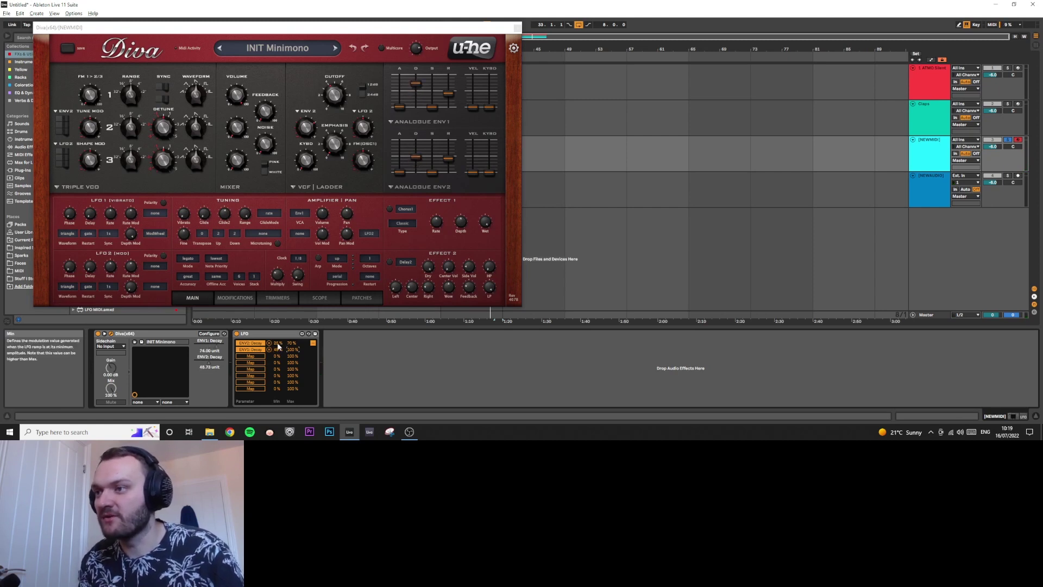
pyautogui.moveTo(278, 345); pyautogui.dragTo(290, 340)
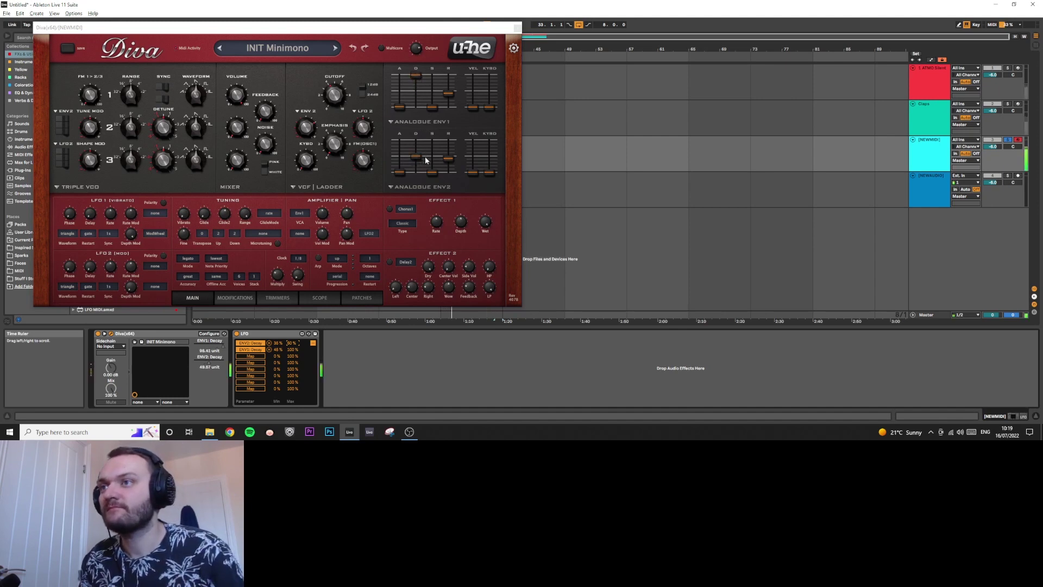
pyautogui.moveTo(312, 129)
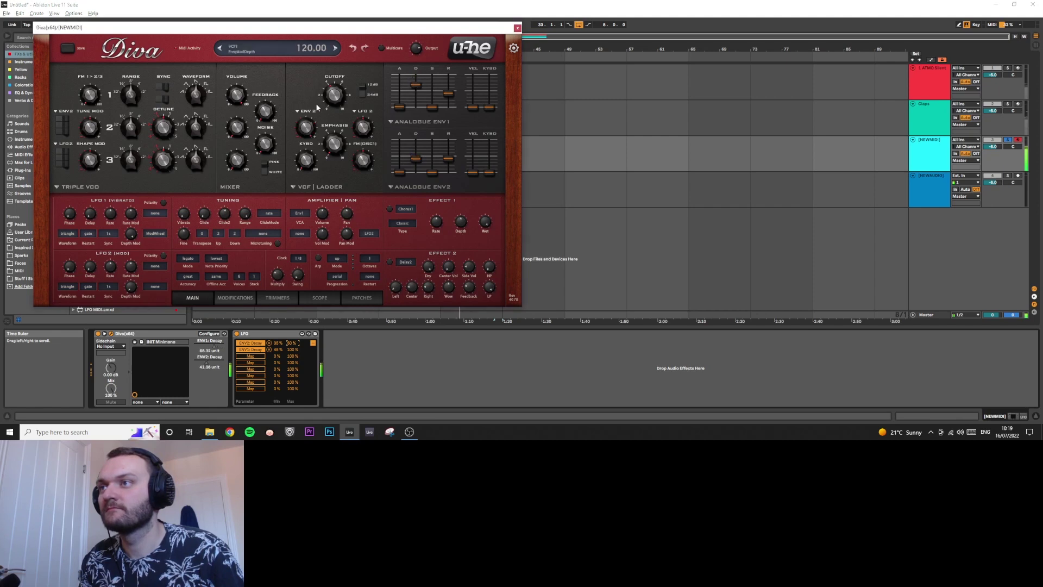
pyautogui.scroll(2, 312, 130)
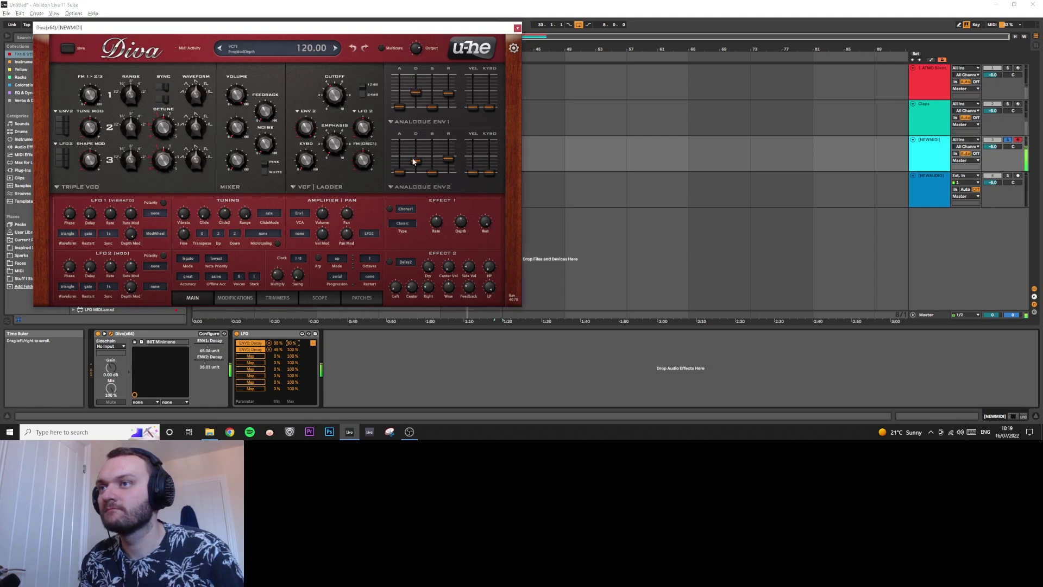
pyautogui.hotkey('ctrl', 'alt', 'p')
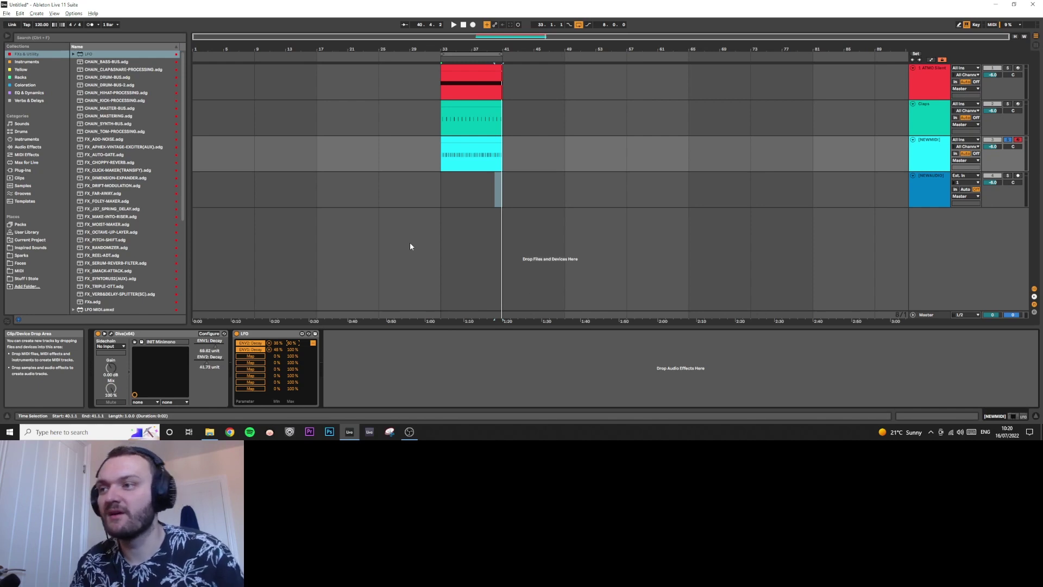
# Step: In the LFO's waveform view, use a synced rate of 2, lower the depth to about 50%, and raise jitter and smoothing
pyautogui.click(313, 343)
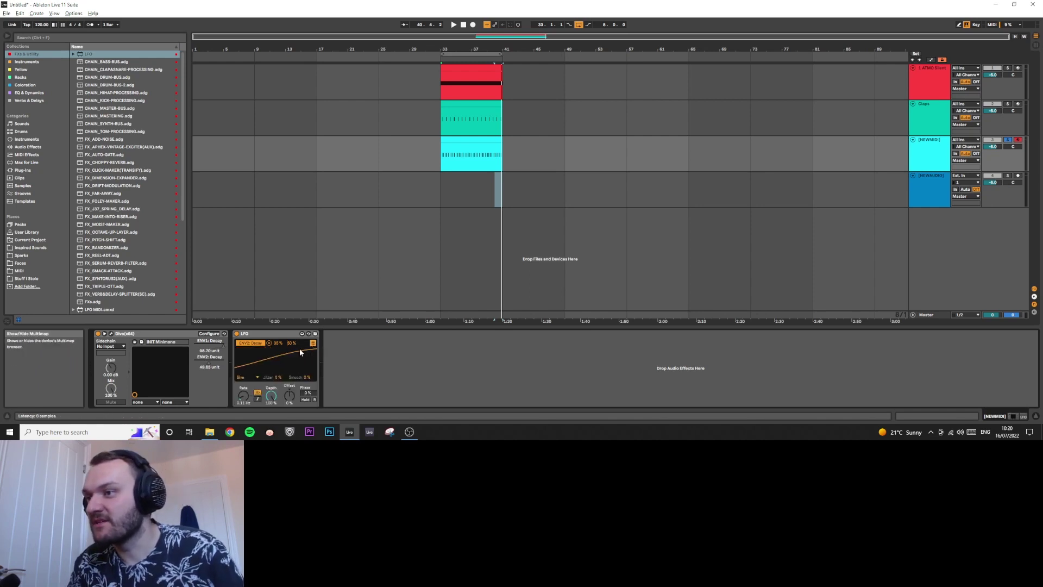
pyautogui.moveTo(244, 395)
pyautogui.mouseDown()
pyautogui.moveTo(243, 353)
pyautogui.moveTo(245, 400)
pyautogui.mouseUp()
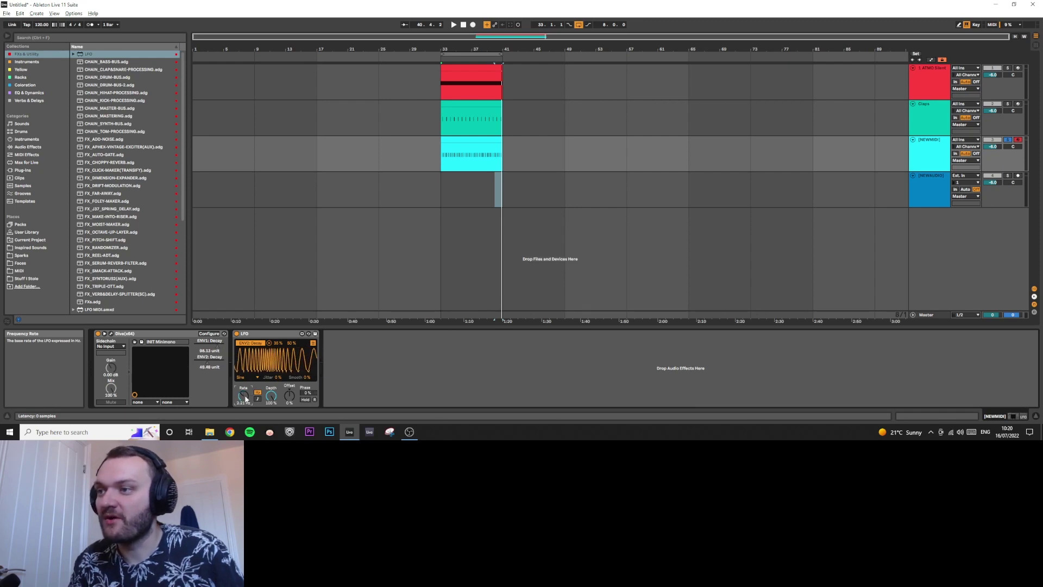
pyautogui.click(257, 398)
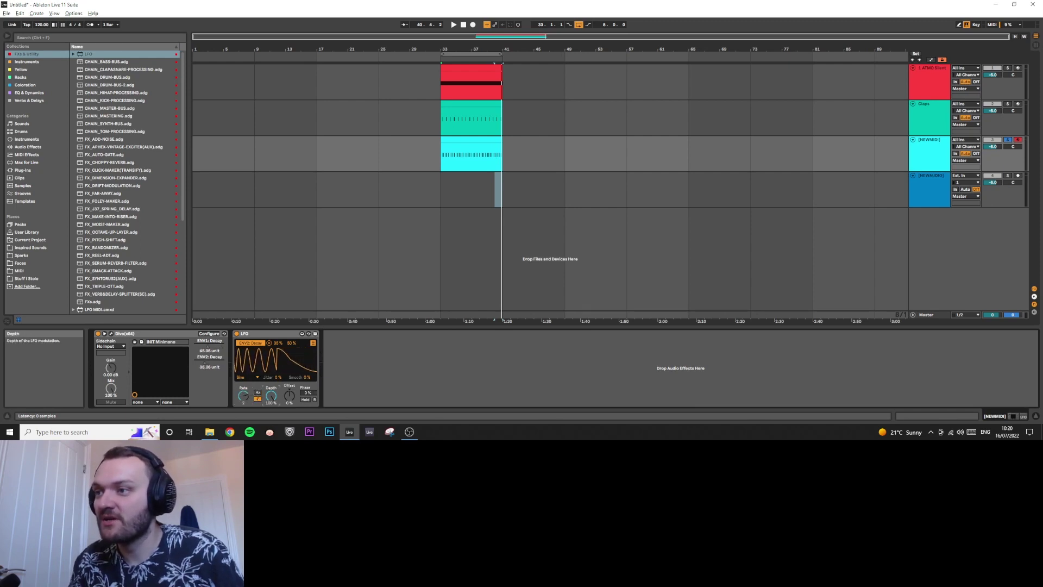
pyautogui.moveTo(271, 395); pyautogui.dragTo(308, 380)
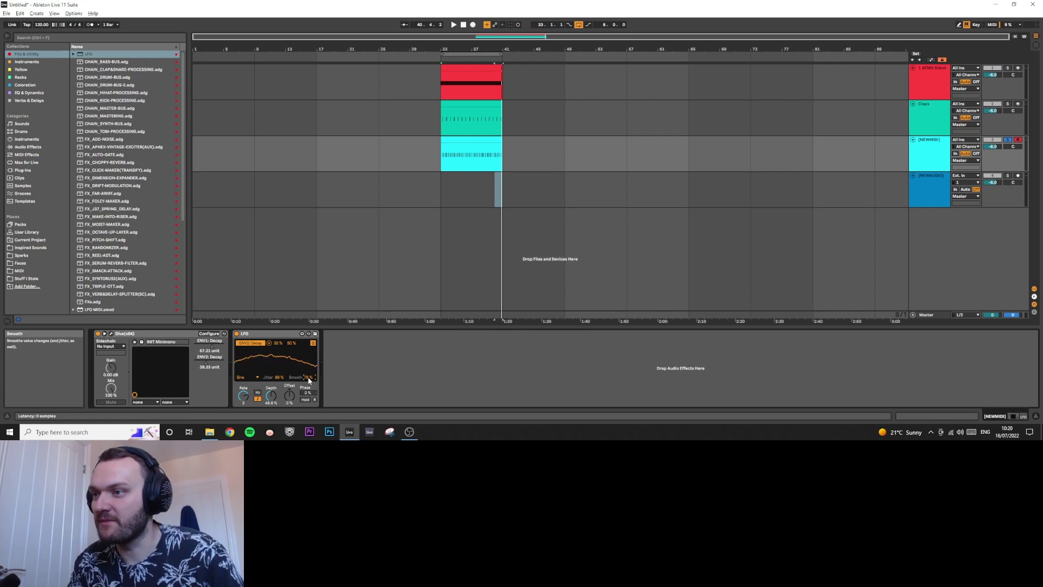
# Step: Change the LFO waveform to Up with jitter and smoothing at 0%, and set the synced rate to 3/8
pyautogui.click(251, 377)
pyautogui.click(240, 390)
pyautogui.moveTo(276, 377); pyautogui.dragTo(276, 429)
pyautogui.moveTo(309, 377); pyautogui.dragTo(309, 413)
pyautogui.moveTo(243, 395); pyautogui.dragTo(243, 413)
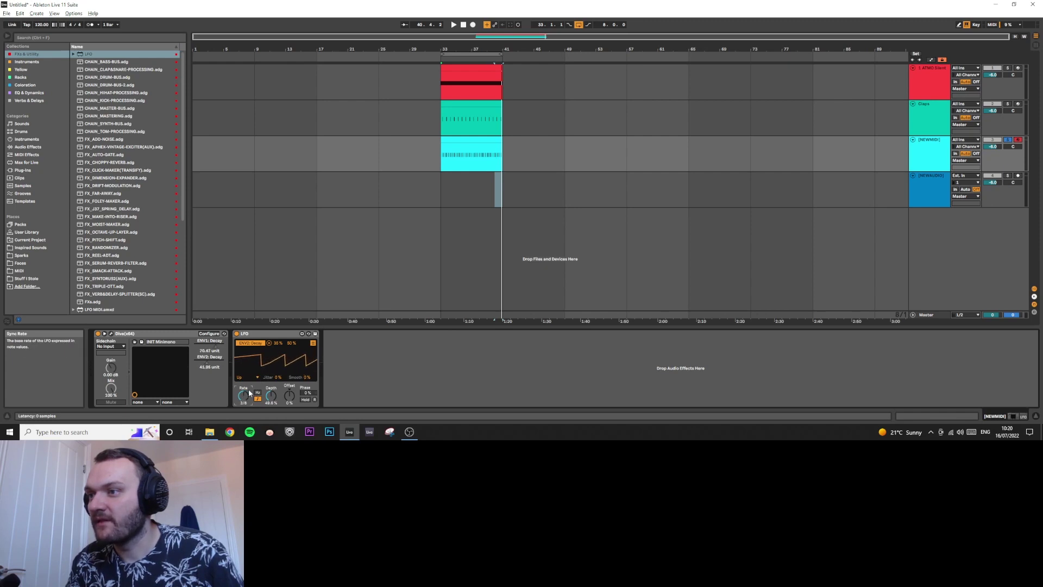
# Step: Try the LFO's Down and Triangle waveforms, choose Random, and set the synced rate to 1/24
pyautogui.click(248, 377)
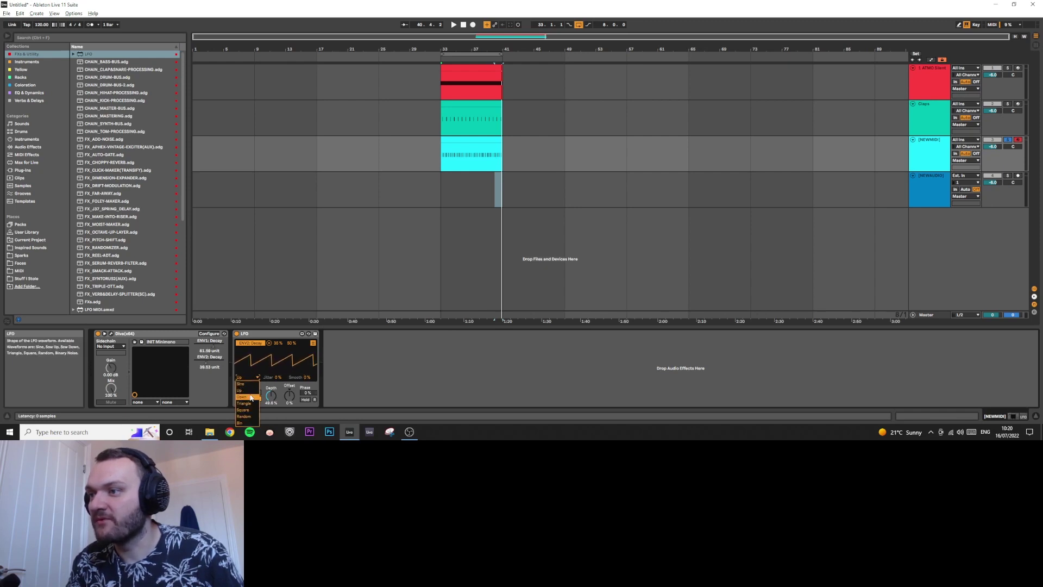
pyautogui.click(250, 397)
pyautogui.click(250, 379)
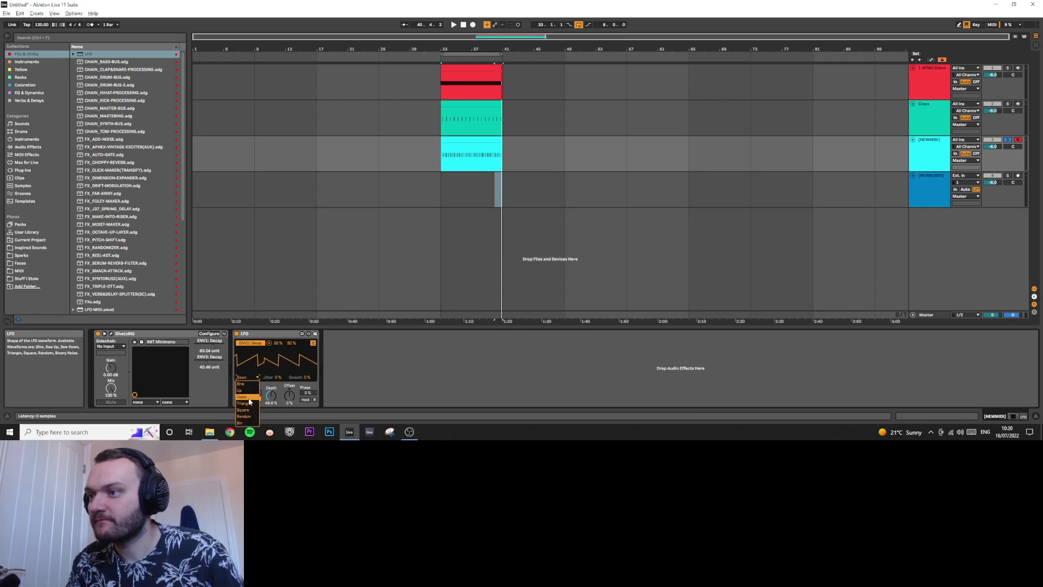
pyautogui.click(245, 403)
pyautogui.click(248, 377)
pyautogui.click(248, 417)
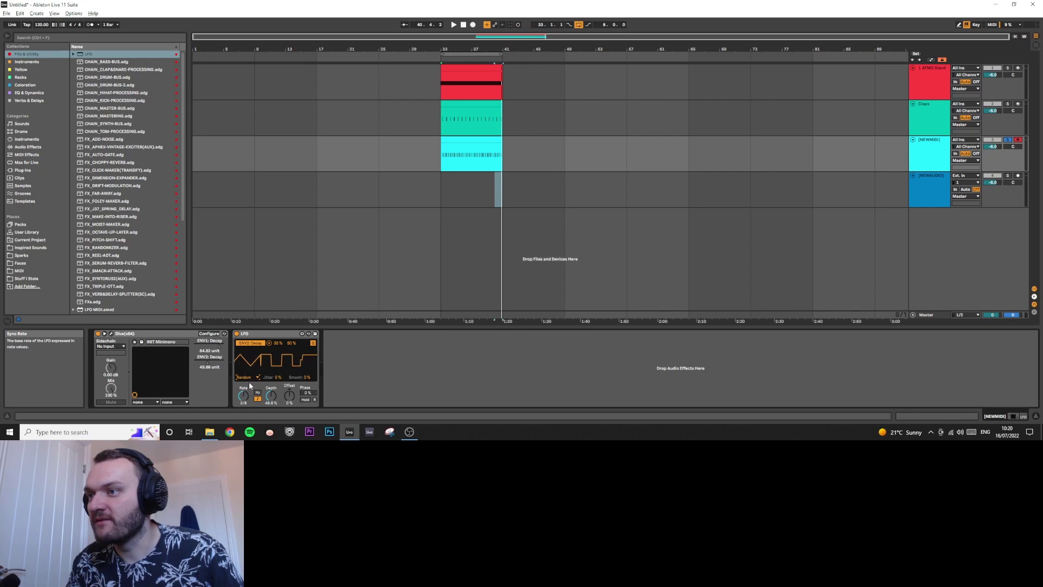
pyautogui.moveTo(249, 391); pyautogui.dragTo(276, 382)
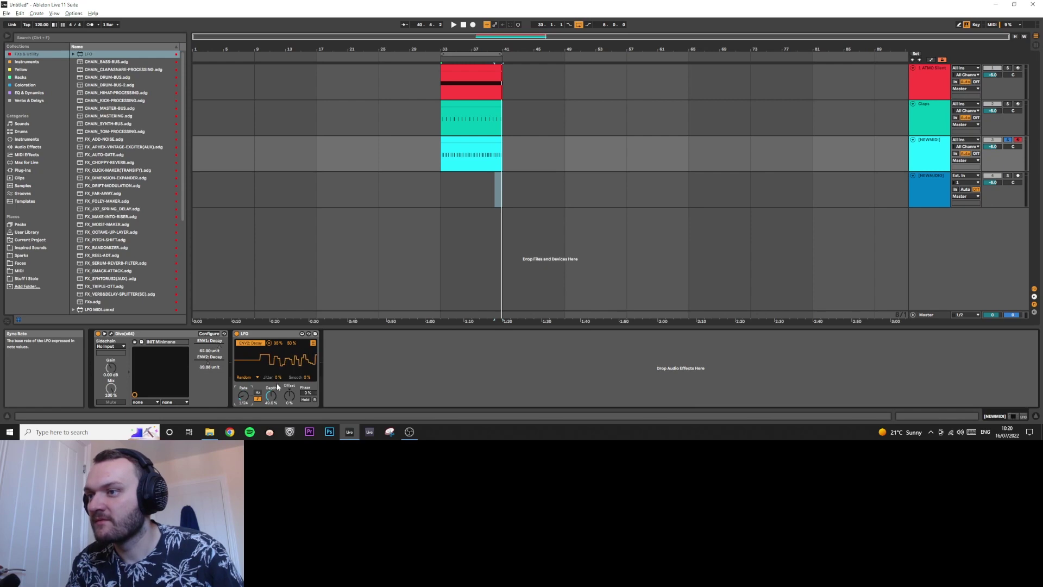
# Step: Try jitter at 87% with high smoothing on the Random waveform, choose Bin, and set the LFO's jitter and smoothing to 0%
pyautogui.moveTo(279, 378); pyautogui.dragTo(279, 337)
pyautogui.moveTo(305, 379); pyautogui.dragTo(305, 343)
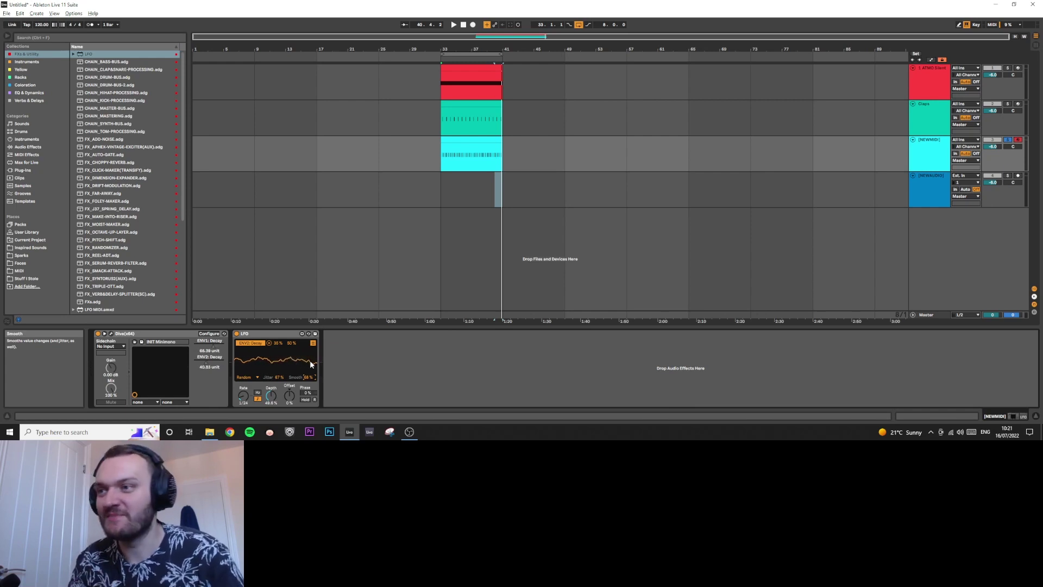
pyautogui.click(253, 378)
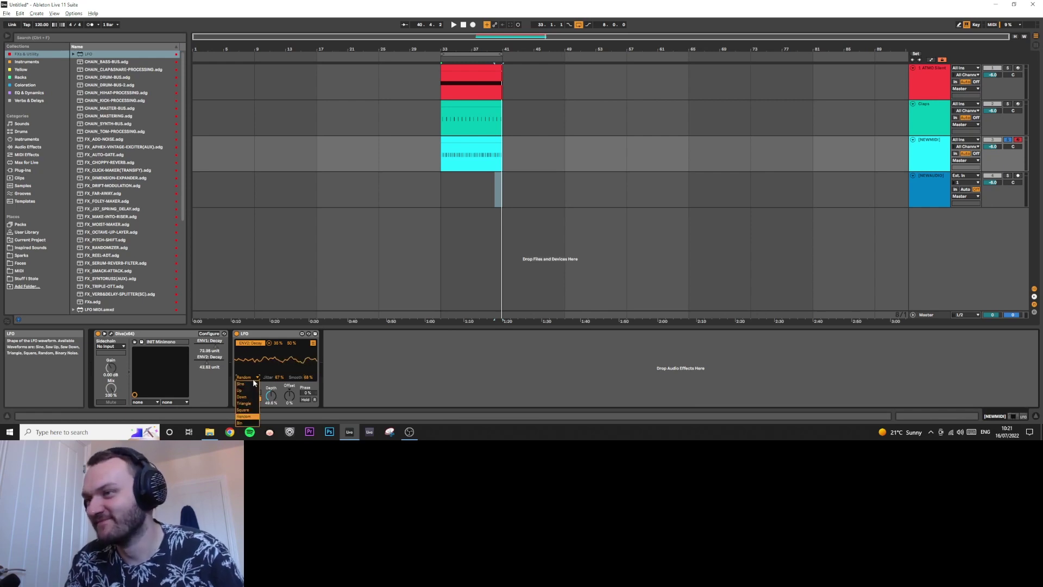
pyautogui.click(247, 423)
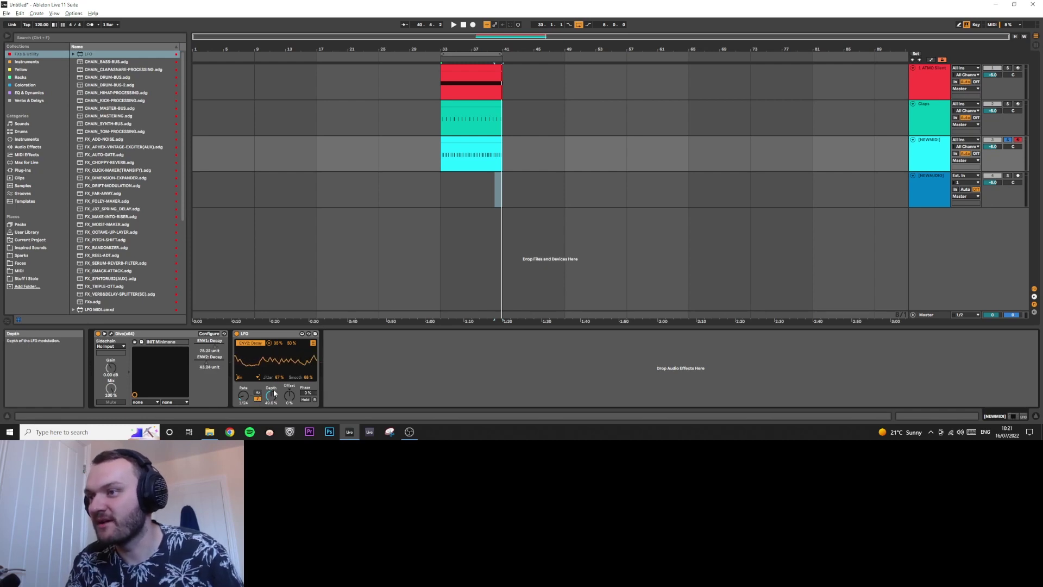
pyautogui.moveTo(278, 377); pyautogui.dragTo(308, 402)
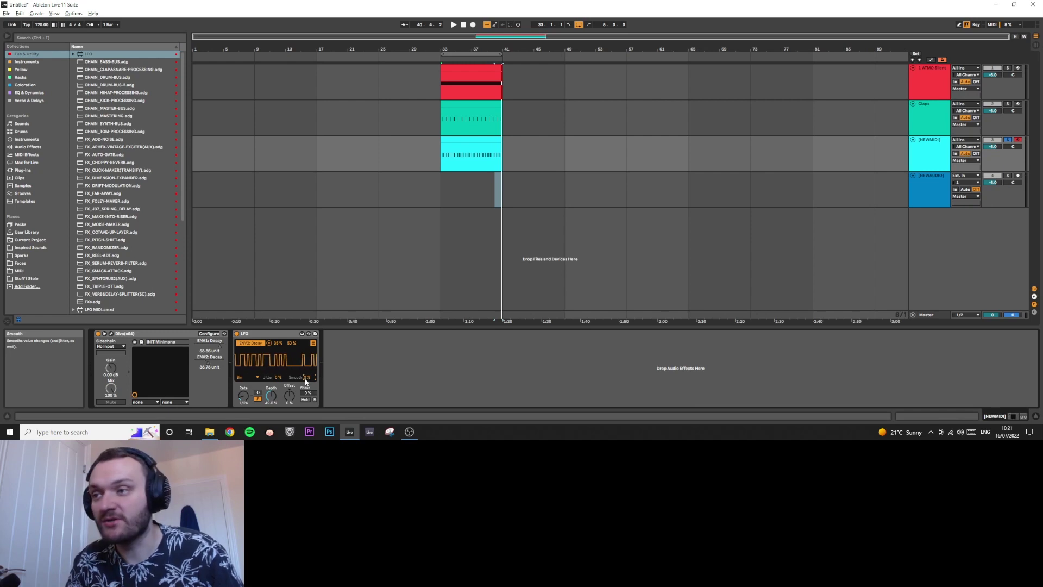
# Step: Group the Diva plugin and the LFO into an Instrument Rack and show the rack's macro controls
pyautogui.click(361, 372)
pyautogui.hotkey('ctrl', 'a')
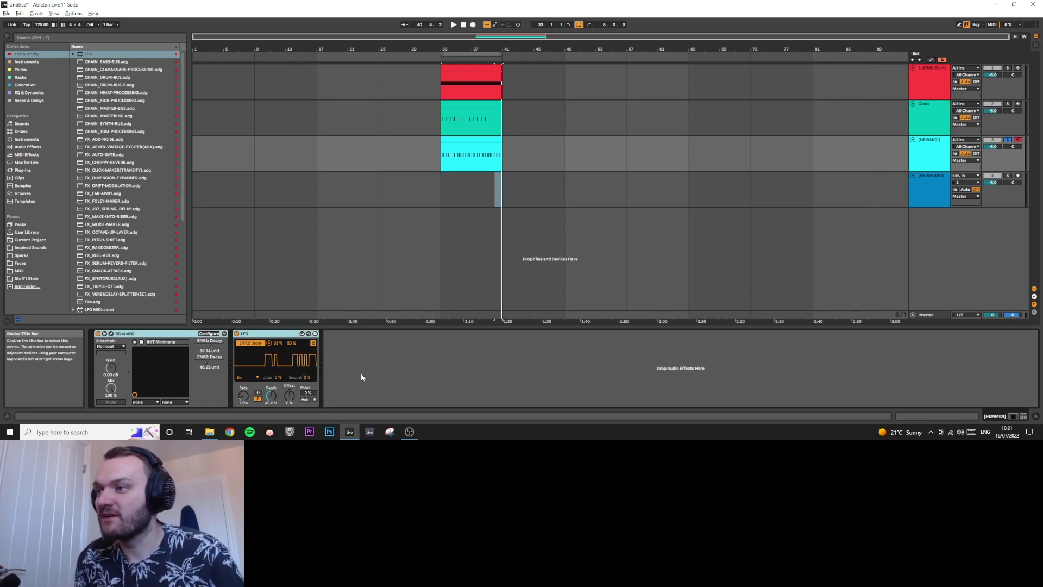
pyautogui.hotkey('ctrl', 'g')
pyautogui.click(100, 341)
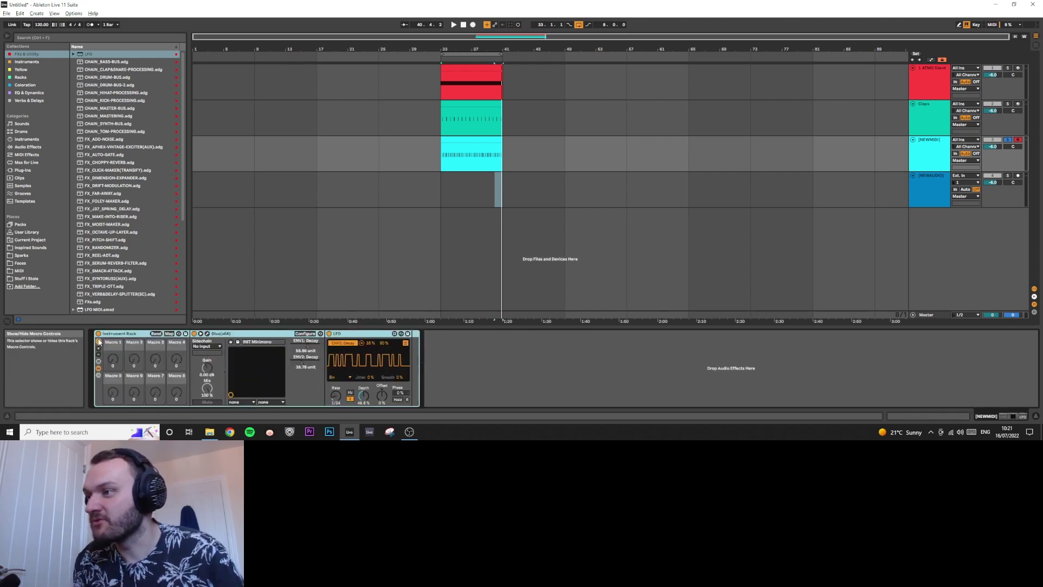
pyautogui.click(185, 334)
pyautogui.press('Return')
pyautogui.click(147, 311)
pyautogui.press('Delete')
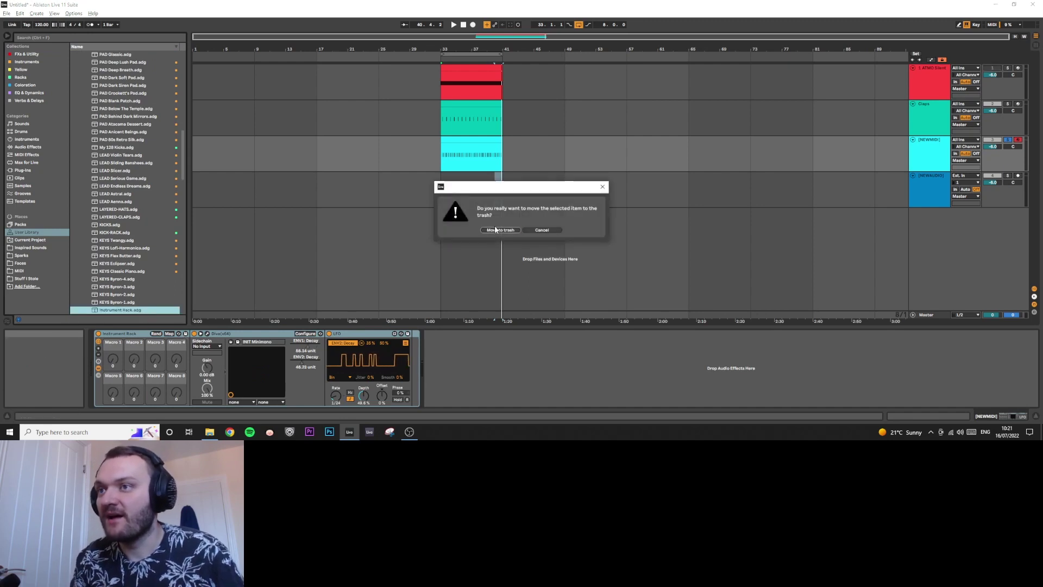
pyautogui.press('Return')
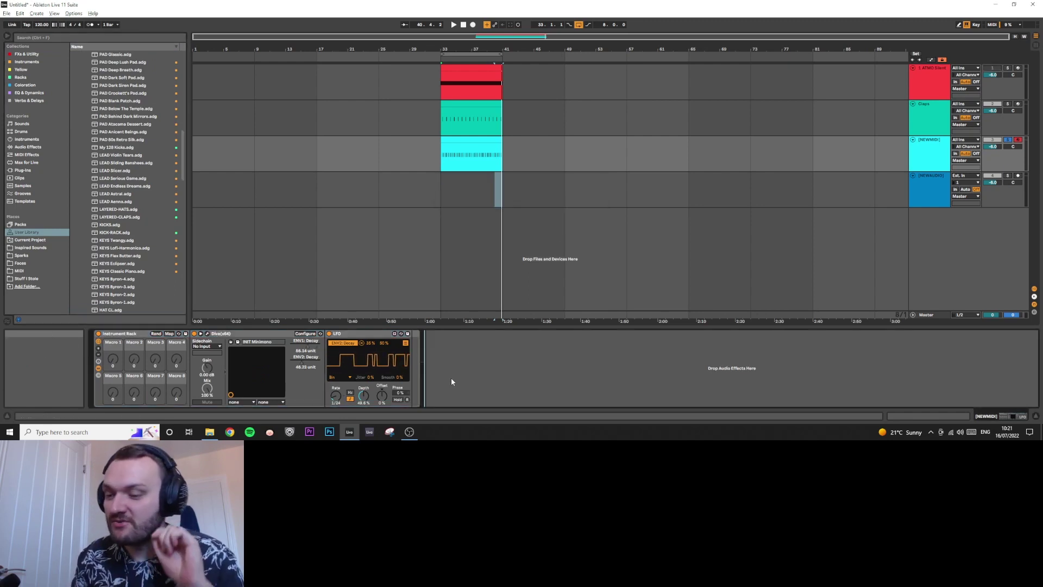
# Step: Map the LFO's synced rate to the Instrument Rack's first macro and turn that macro up to about 73
pyautogui.click(169, 333)
pyautogui.click(337, 401)
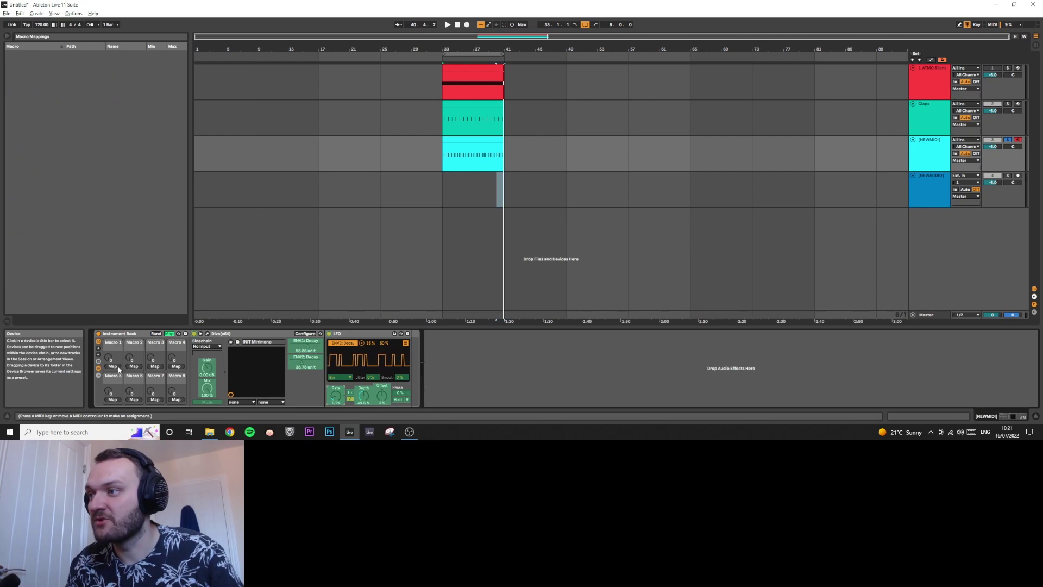
pyautogui.click(112, 366)
pyautogui.moveTo(107, 359); pyautogui.dragTo(107, 350)
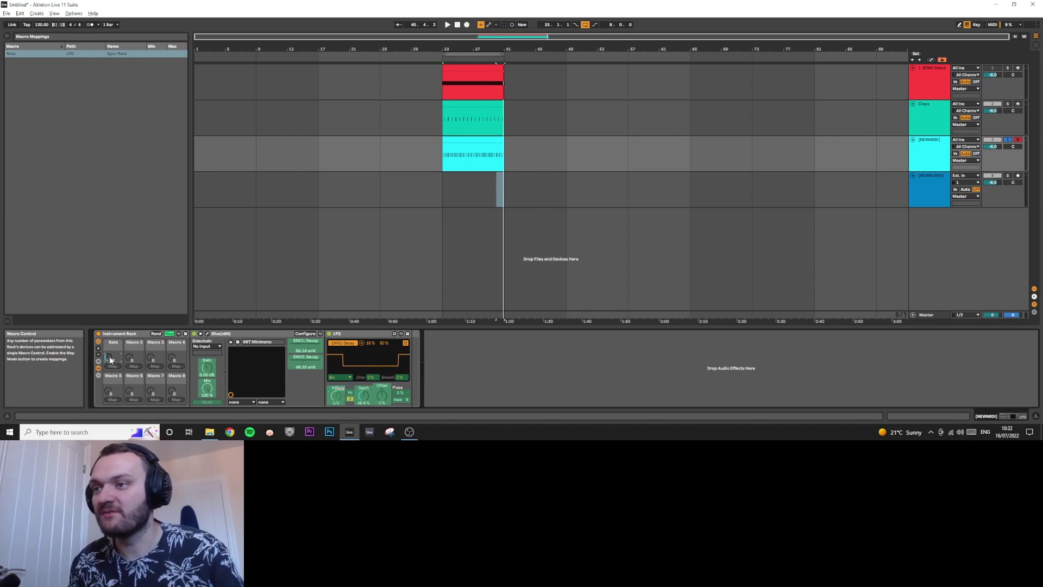
pyautogui.click(168, 333)
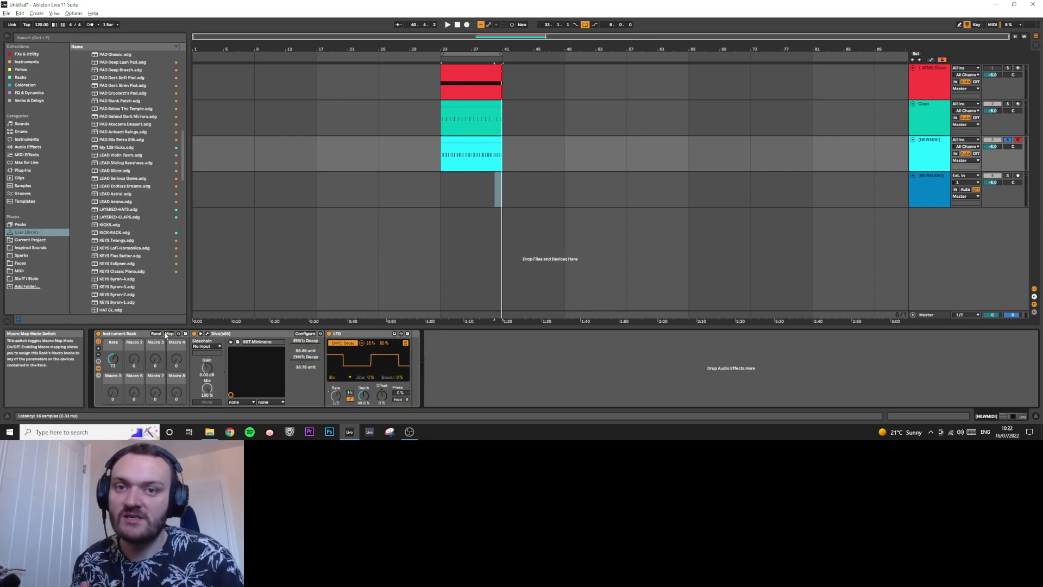